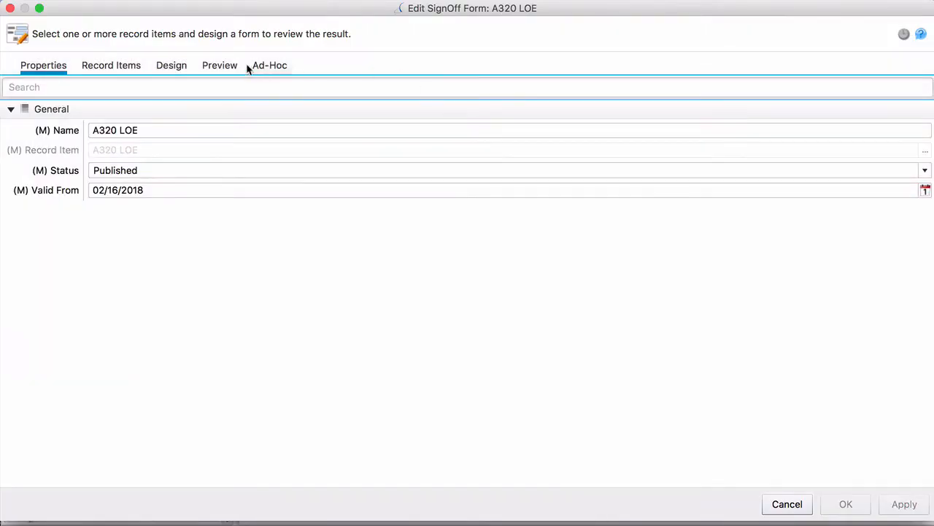
- Open the form's design and widen the ITERATOR1 panel to 550
left_click(174, 66)
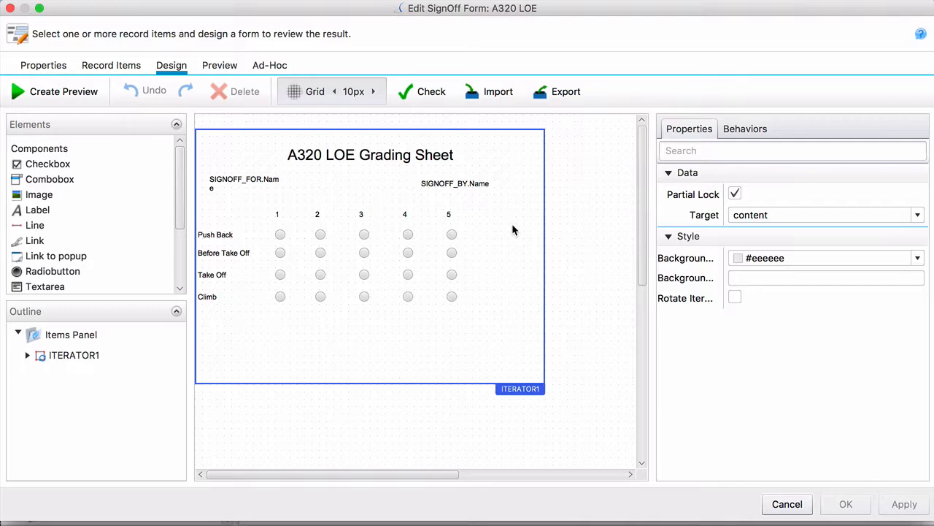
left_click(539, 227)
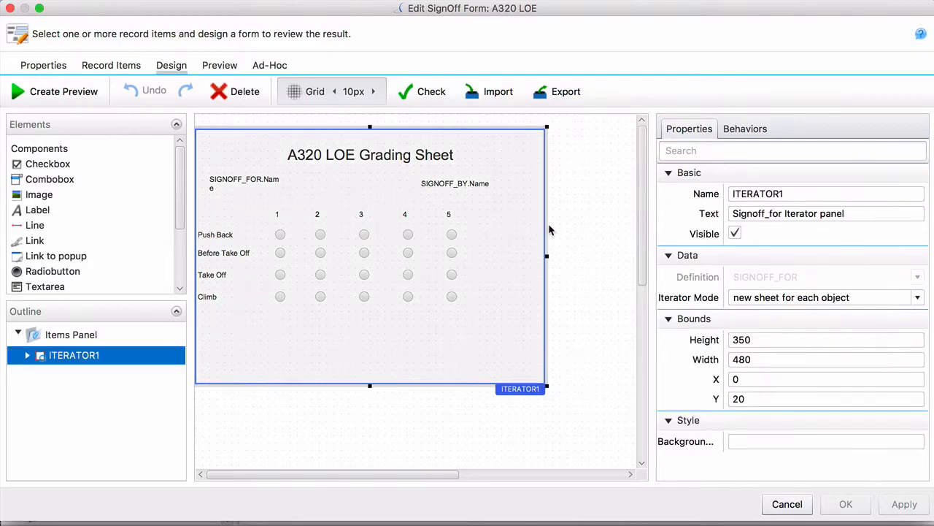
left_click_drag(545, 228, 597, 233)
left_click(350, 409)
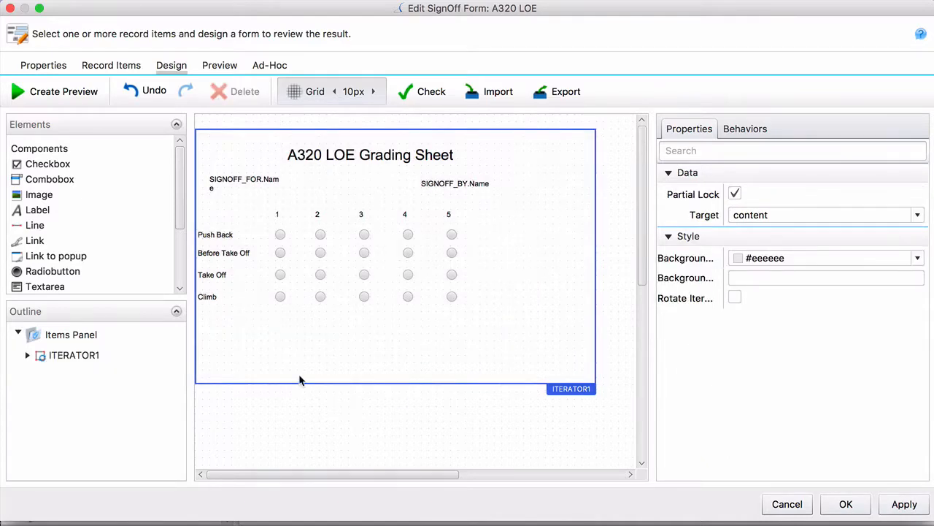
- Add a textbox beside the Push Back row, just past the grade 5 radio button, and clear its default text
left_click_drag(179, 210, 181, 258)
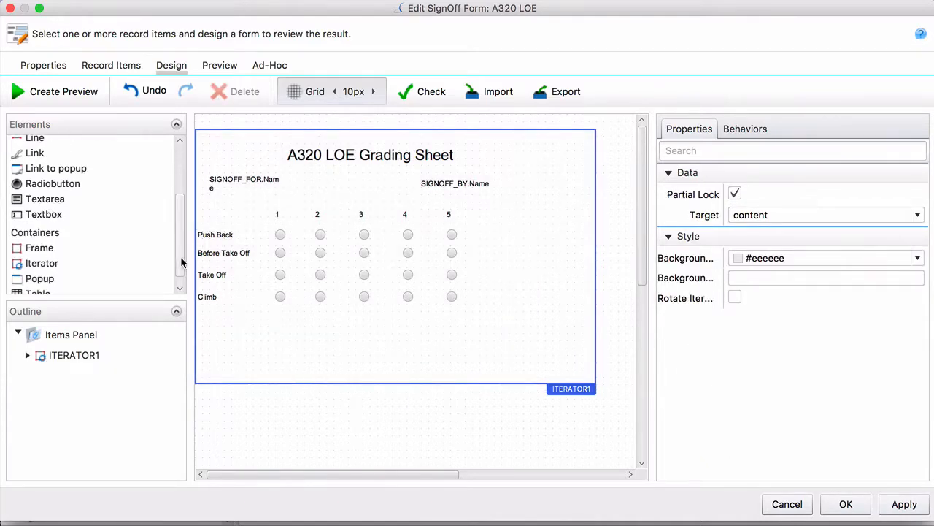
left_click_drag(50, 219, 503, 233)
left_click(807, 276)
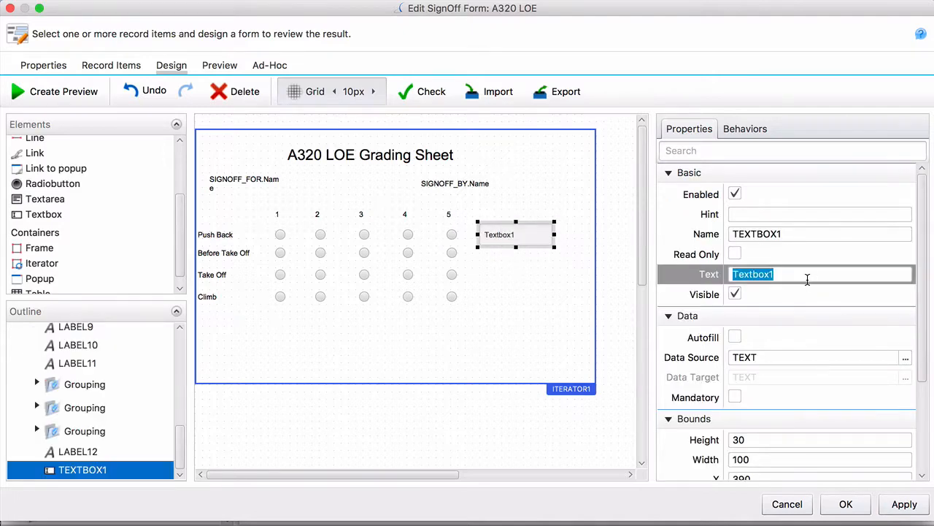
key("BackSpace")
left_click(571, 267)
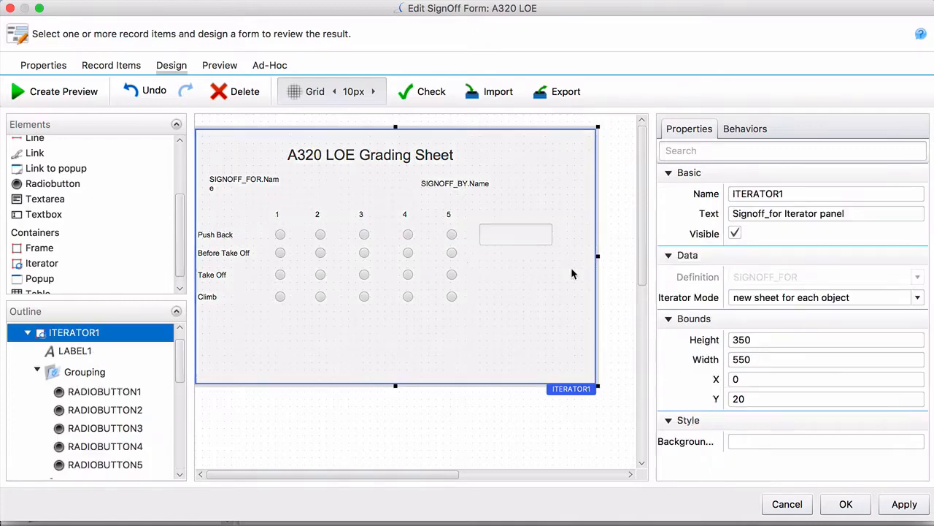
- Add a behavior to the Push Back grade 3 radio button that makes TEXTBOX1 mandatory when it is selected
left_click(369, 236)
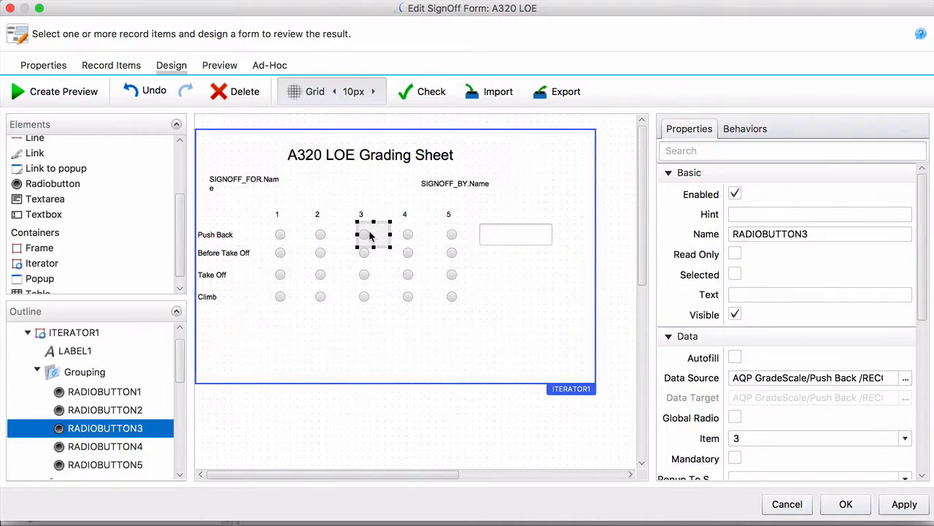
left_click(750, 134)
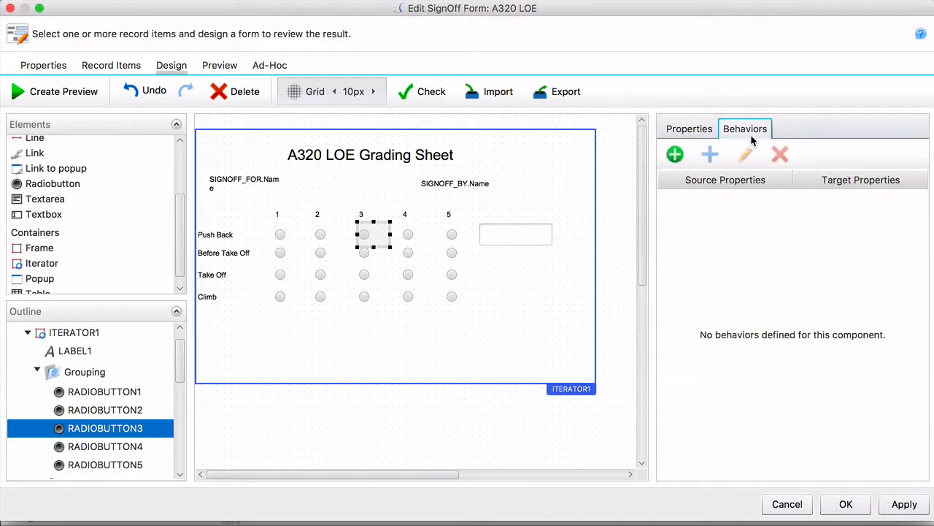
left_click(674, 156)
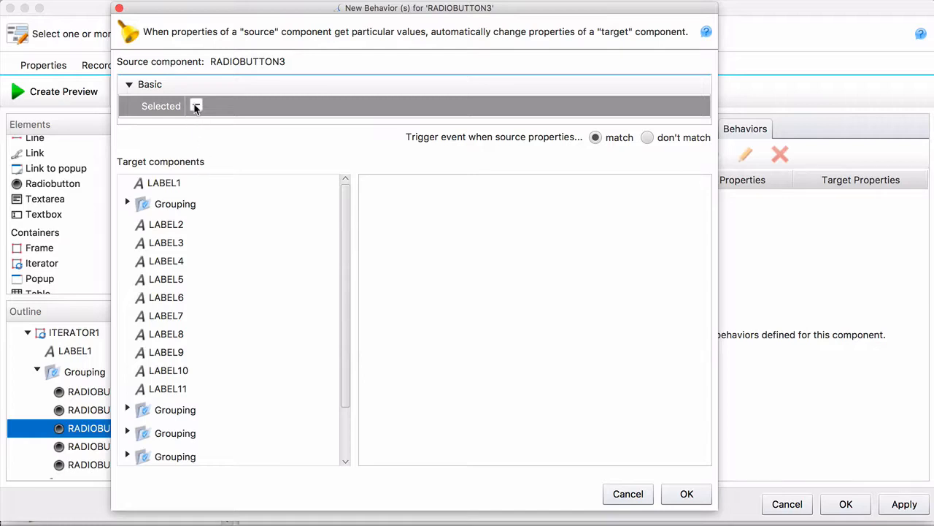
left_click_drag(345, 206, 345, 272)
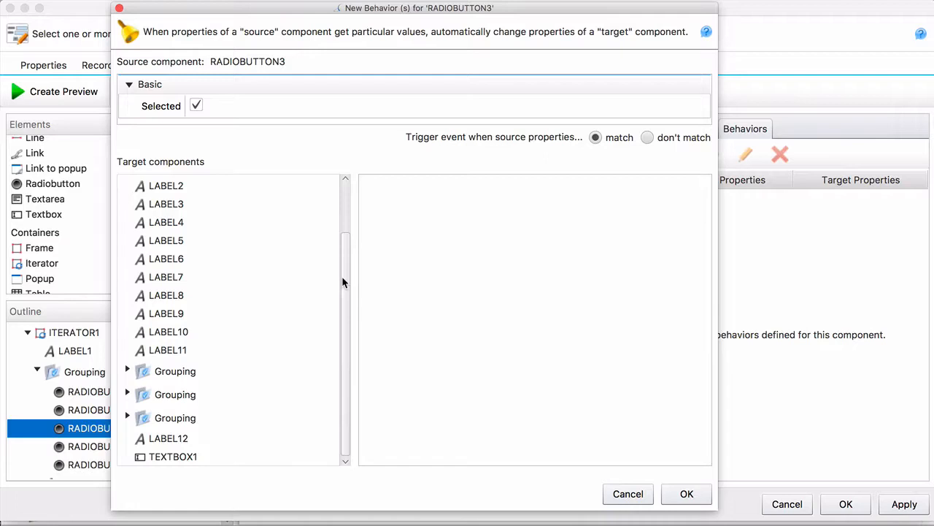
left_click(182, 456)
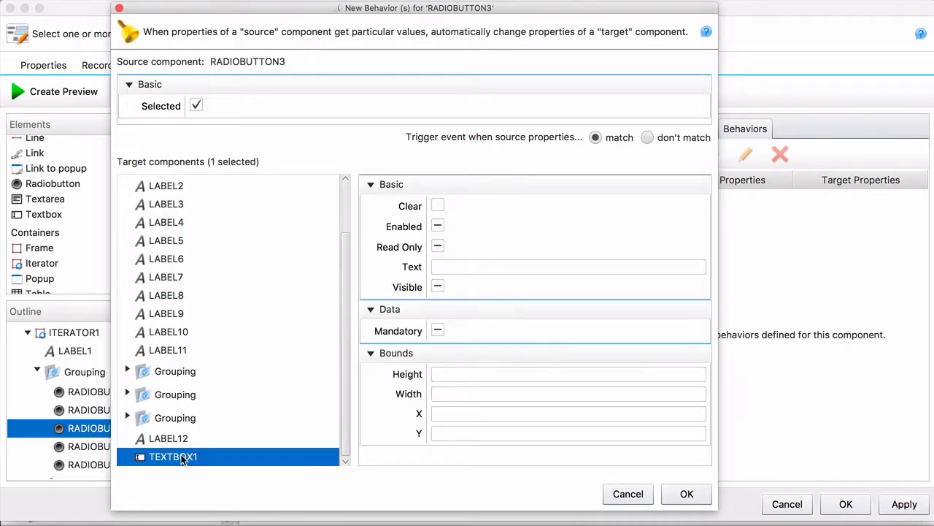
left_click(438, 330)
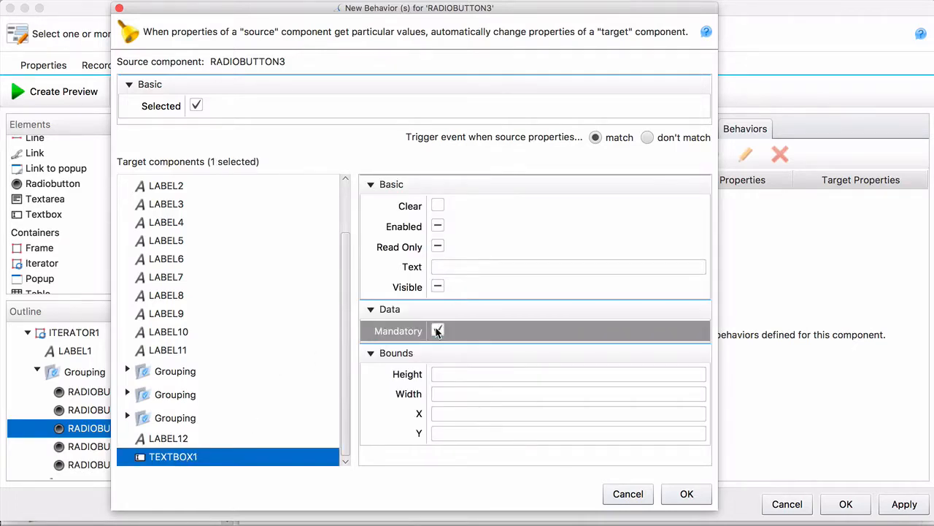
left_click(687, 495)
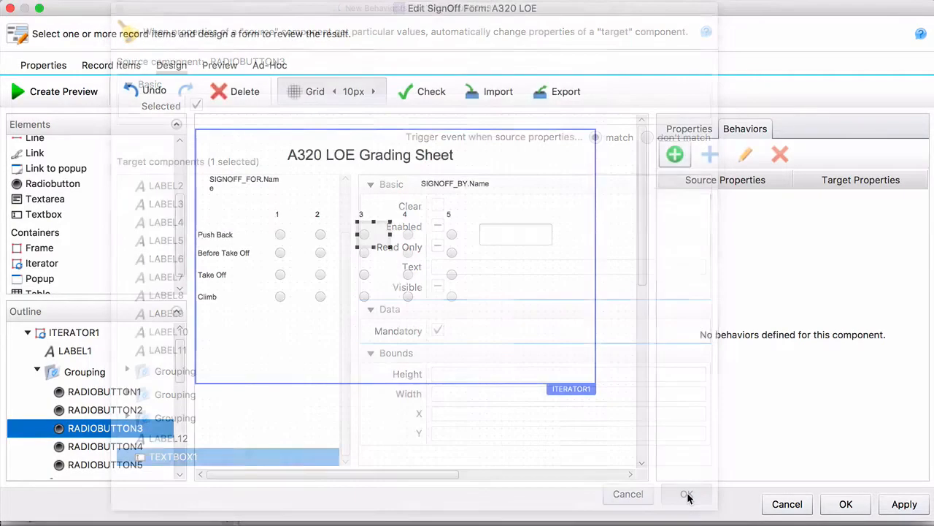
- Add a behavior to the Push Back grade 2 radio button that makes TEXTBOX1 mandatory when it is selected
left_click(321, 234)
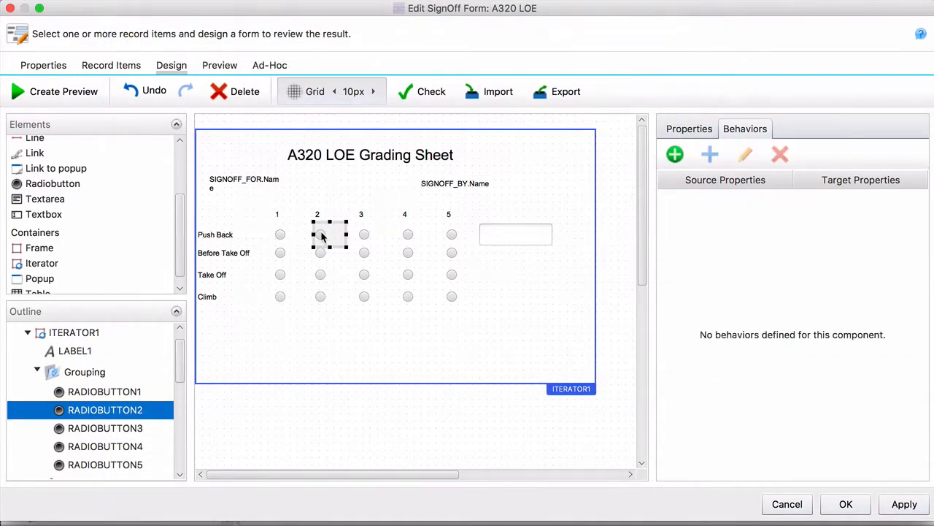
left_click(674, 155)
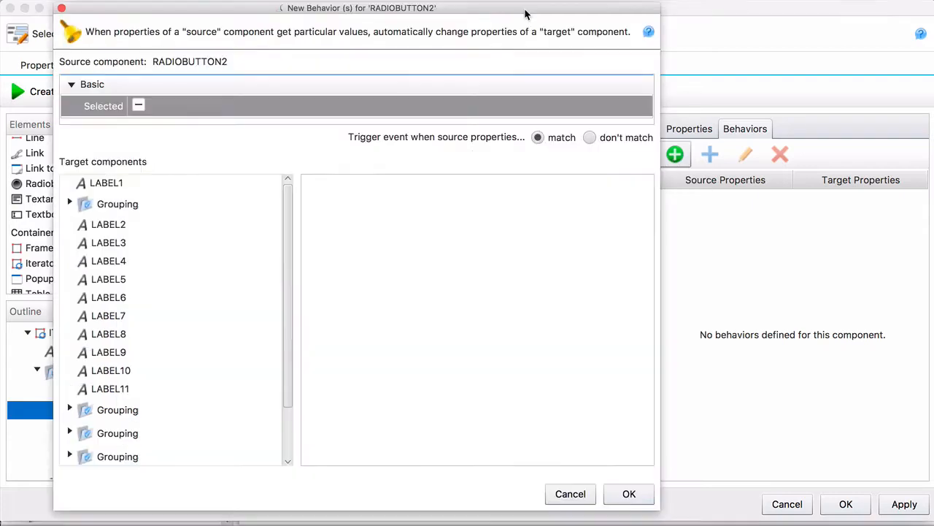
left_click(139, 105)
left_click_drag(288, 264, 292, 346)
left_click(149, 456)
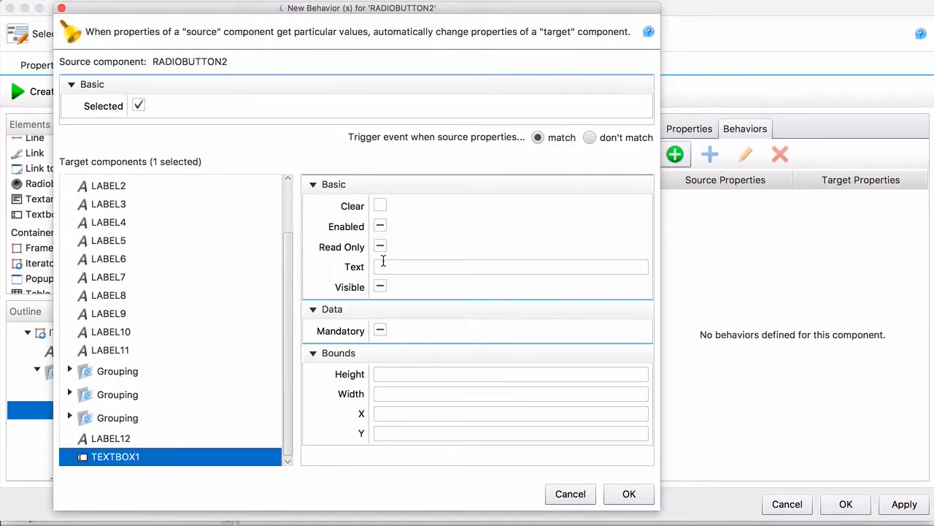
left_click(381, 330)
left_click(629, 495)
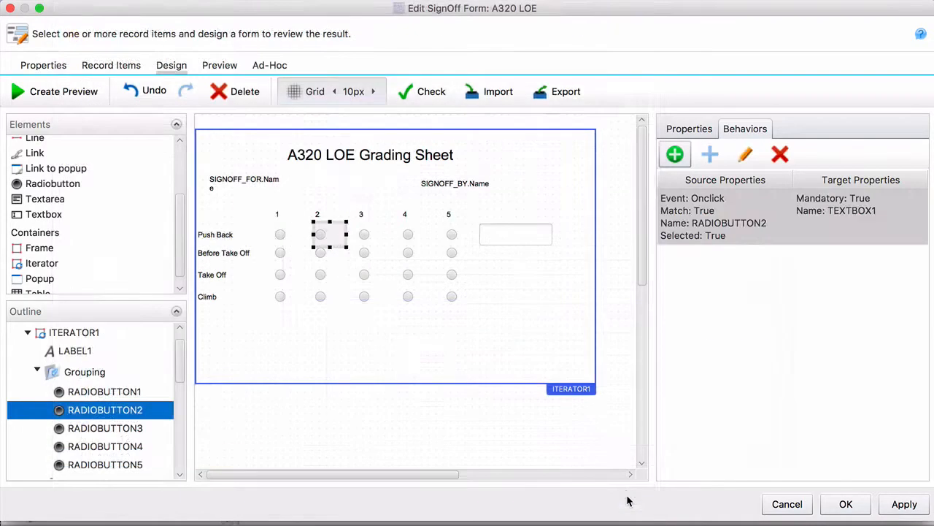
- Add a behavior to the Push Back grade 1 radio button that makes TEXTBOX1 mandatory when it is selected
left_click(282, 236)
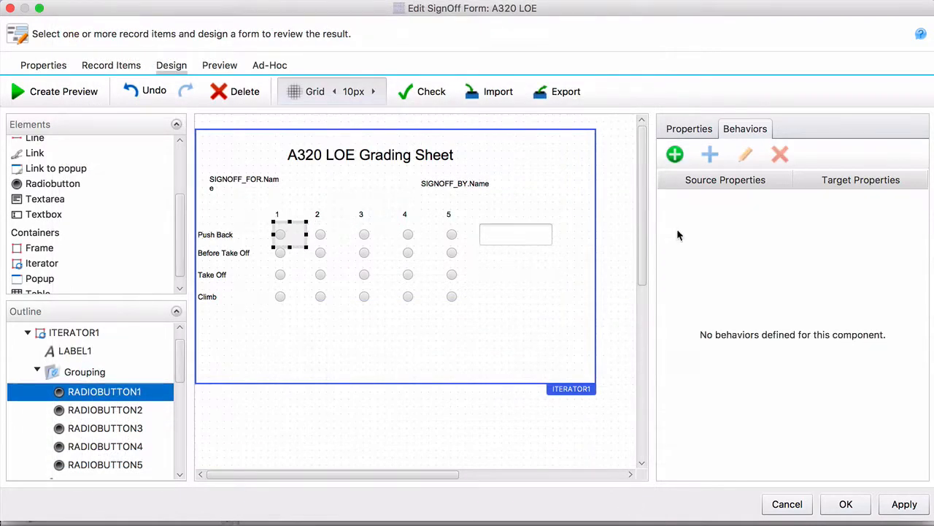
left_click(675, 154)
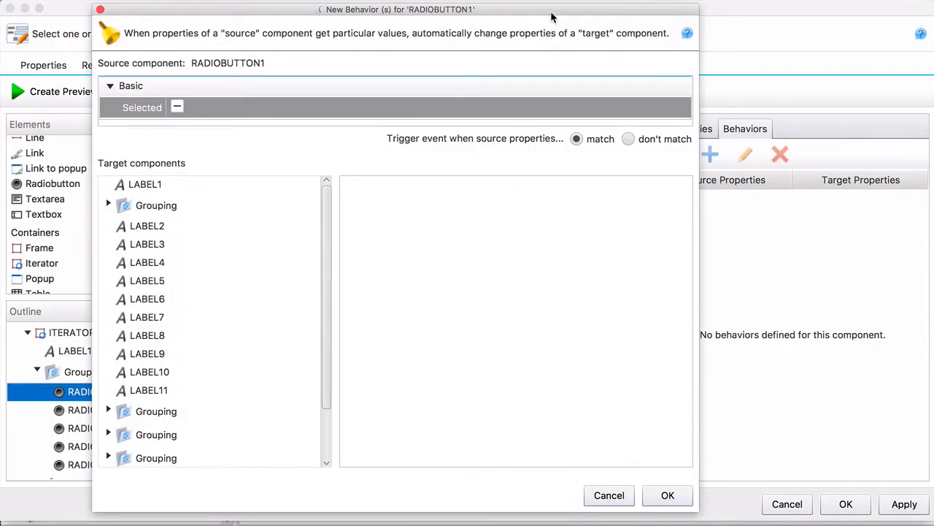
left_click(177, 107)
scroll(327, 334, "down", 2)
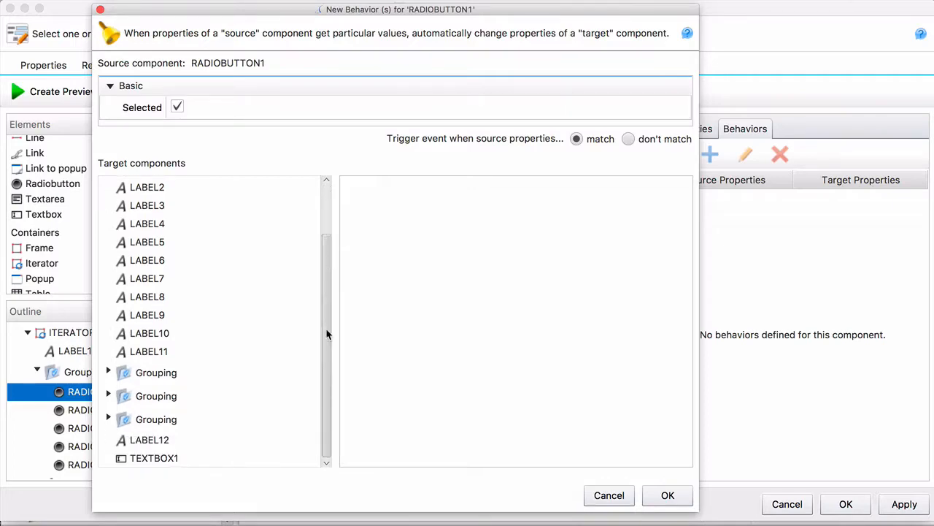
left_click(178, 458)
left_click(418, 332)
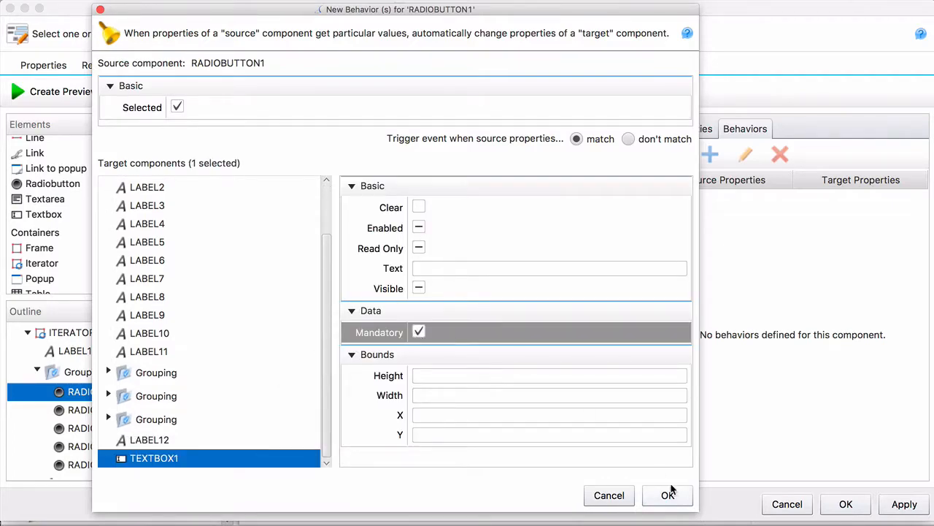
left_click(668, 495)
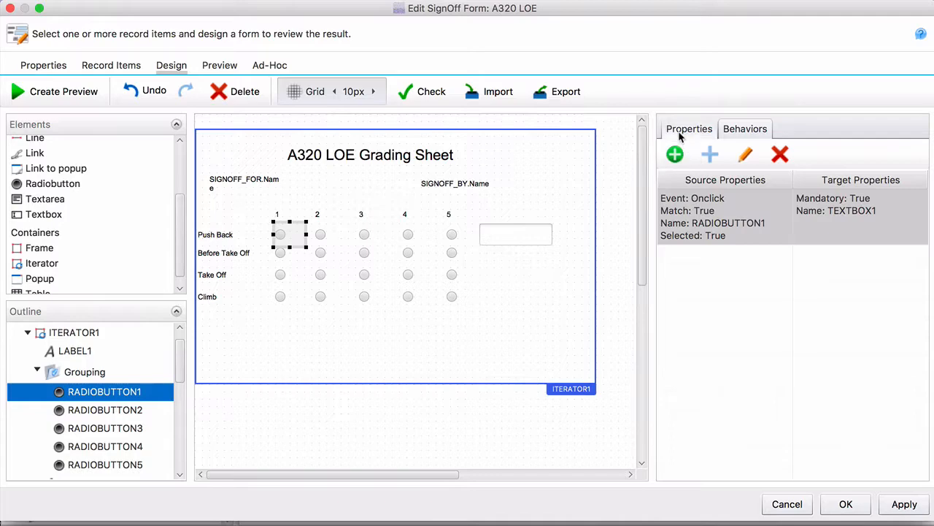
- Place a label over the upper part of the Push Back textbox and set its text to "Please enter remarks..."
left_click(680, 134)
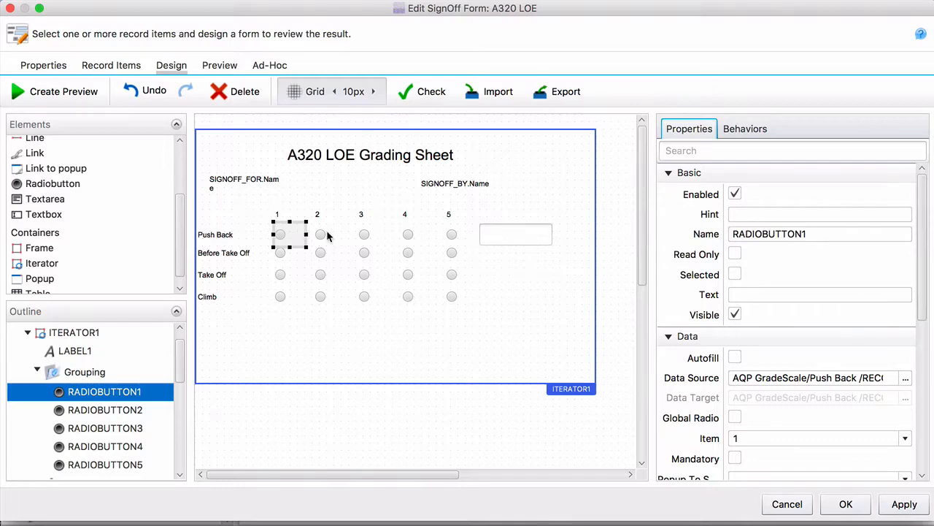
left_click(360, 341)
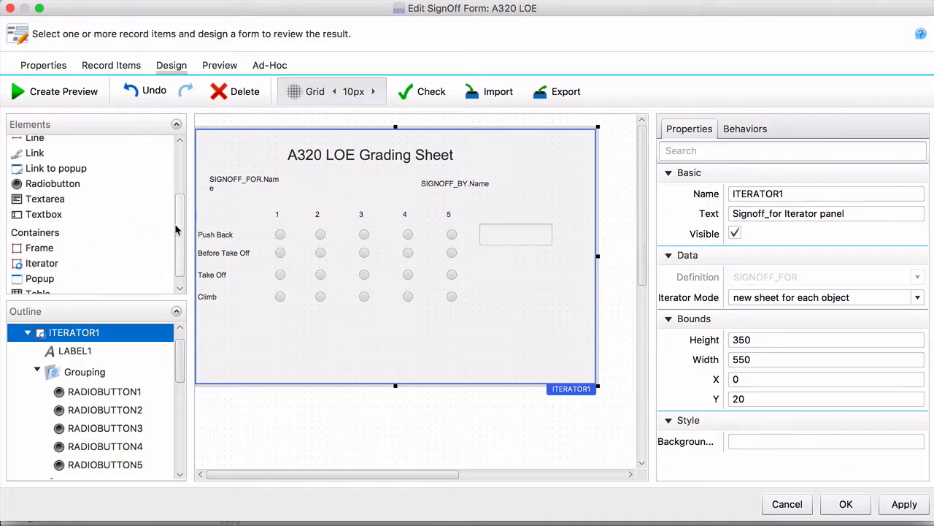
scroll(168, 225, "up", 3)
left_click_drag(42, 210, 501, 220)
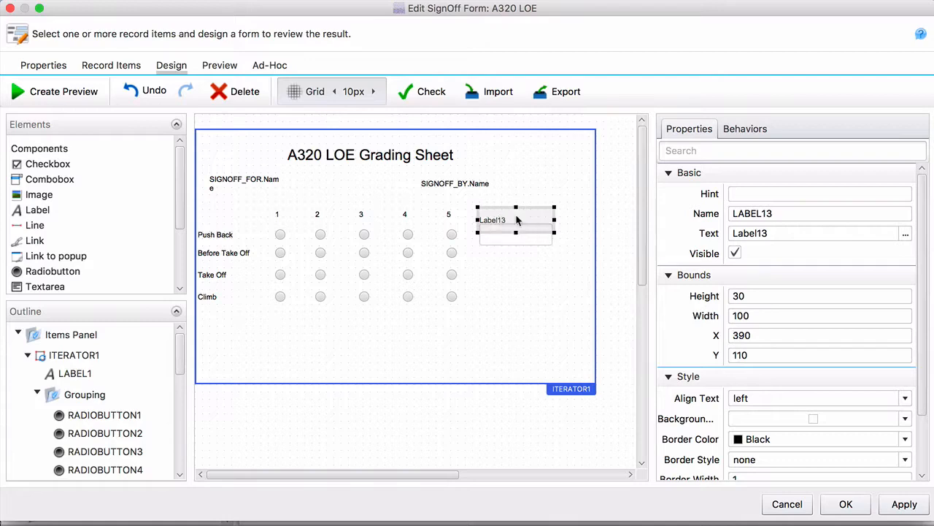
left_click(774, 233)
double_click(774, 233)
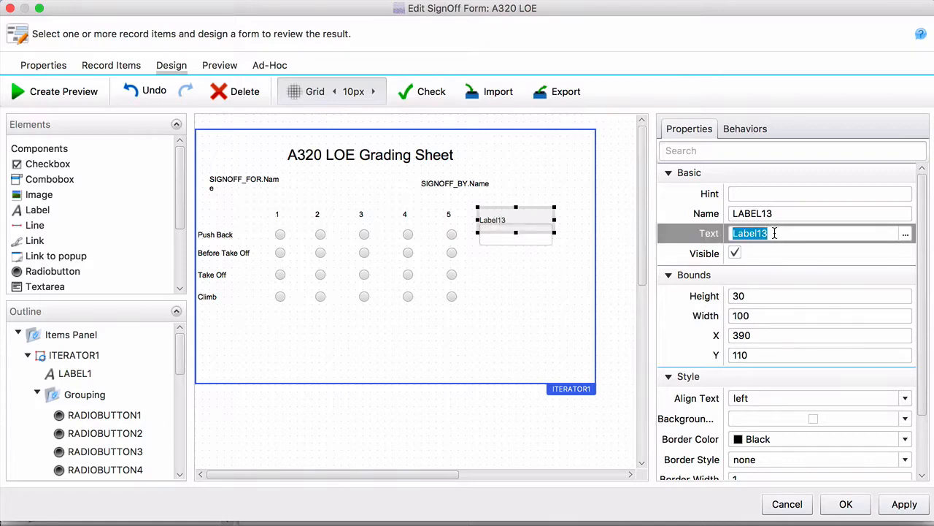
type("Please enter ")
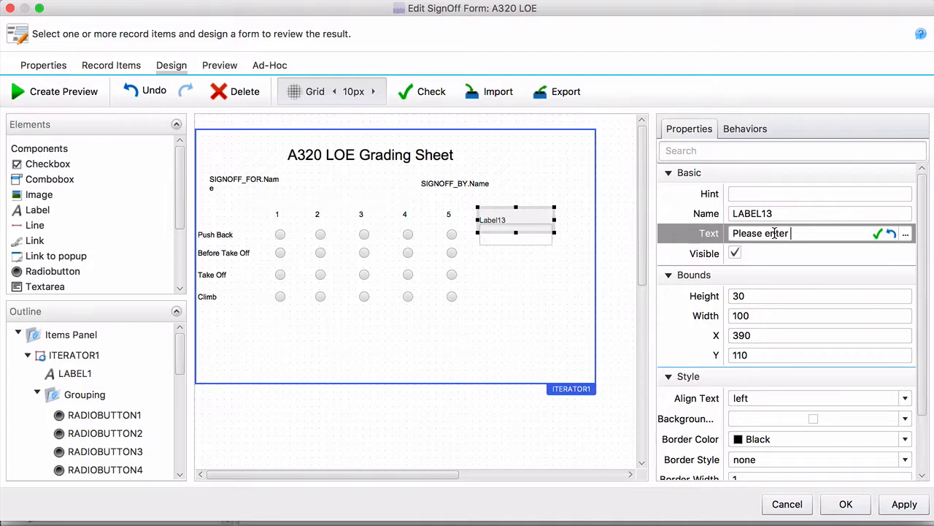
type("re")
key("BackSpace")
type("remarks...")
- Set the remarks label's font color to dark red #990000 and its font style to bold
left_click_drag(924, 274, 919, 348)
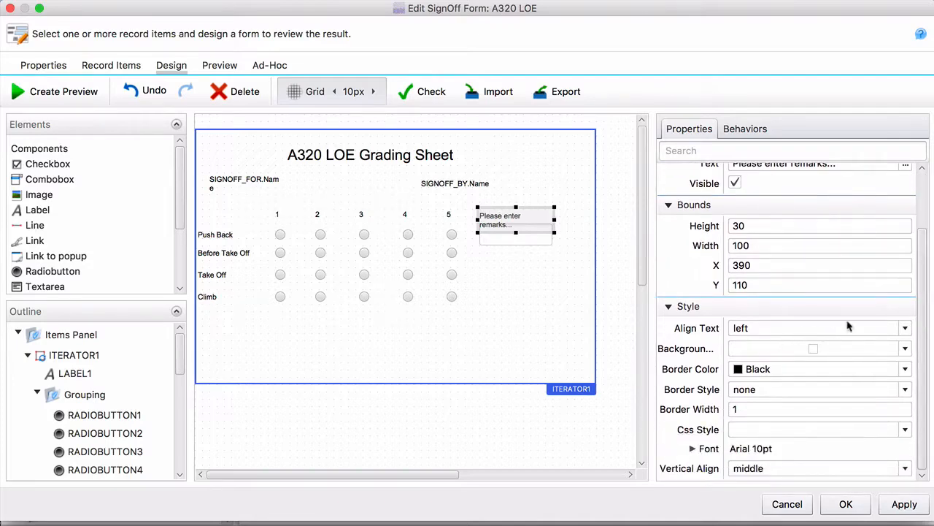
left_click(698, 450)
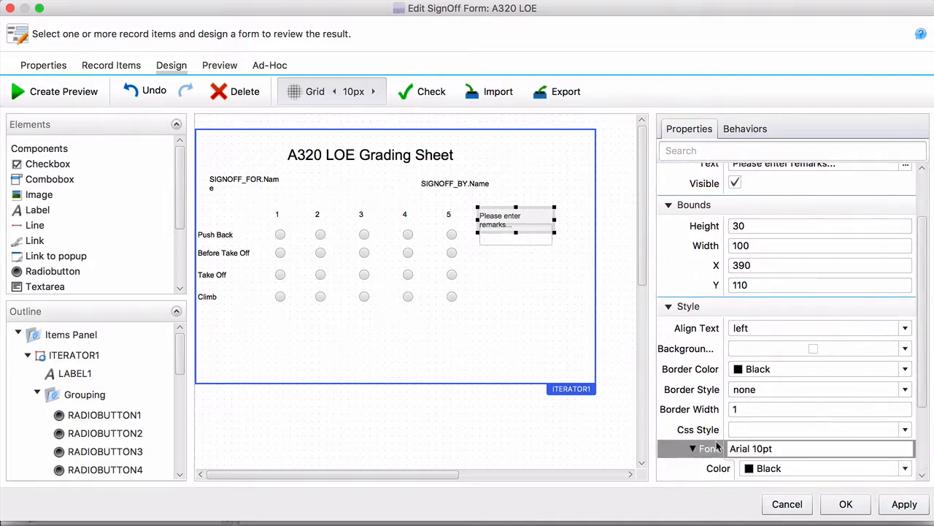
scroll(926, 378, "down", 3)
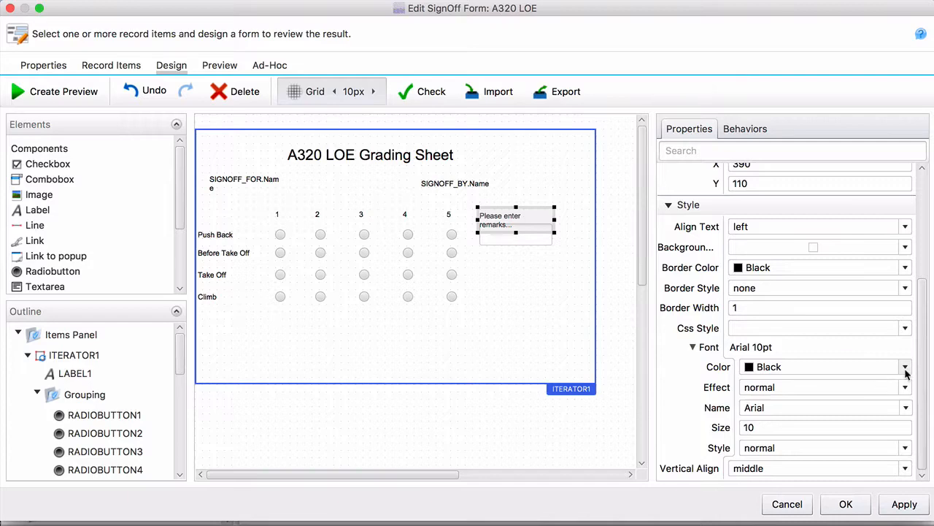
left_click(905, 366)
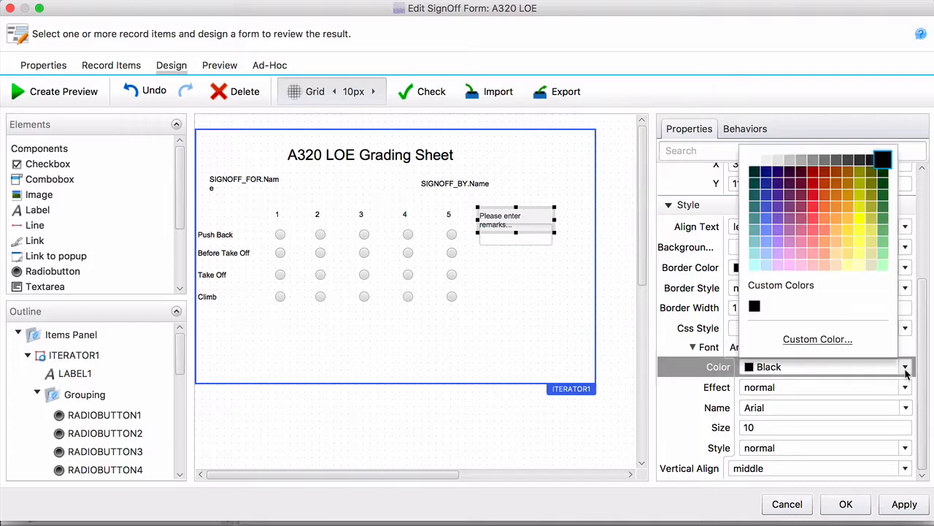
left_click(814, 179)
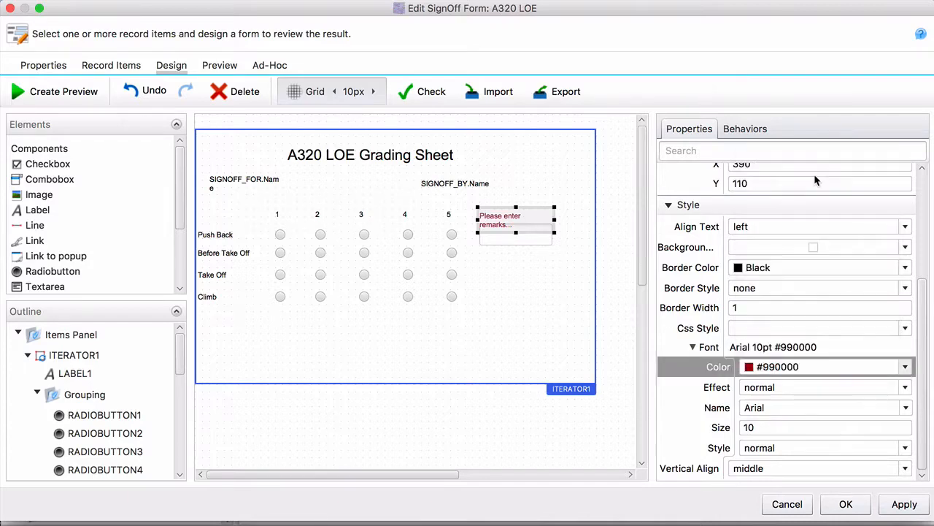
left_click(822, 450)
left_click(795, 502)
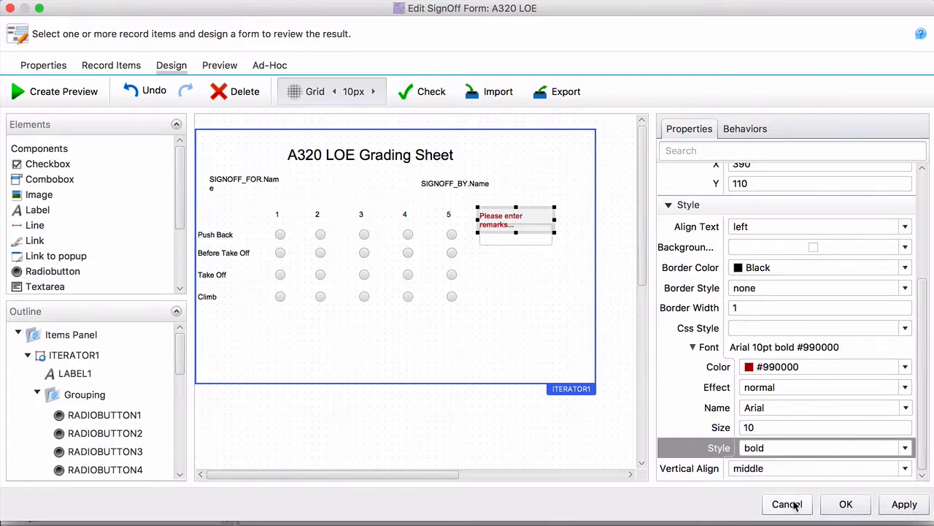
- Move the remarks label up to Y 100, above the Push Back textbox
left_click(478, 332)
left_click(523, 215)
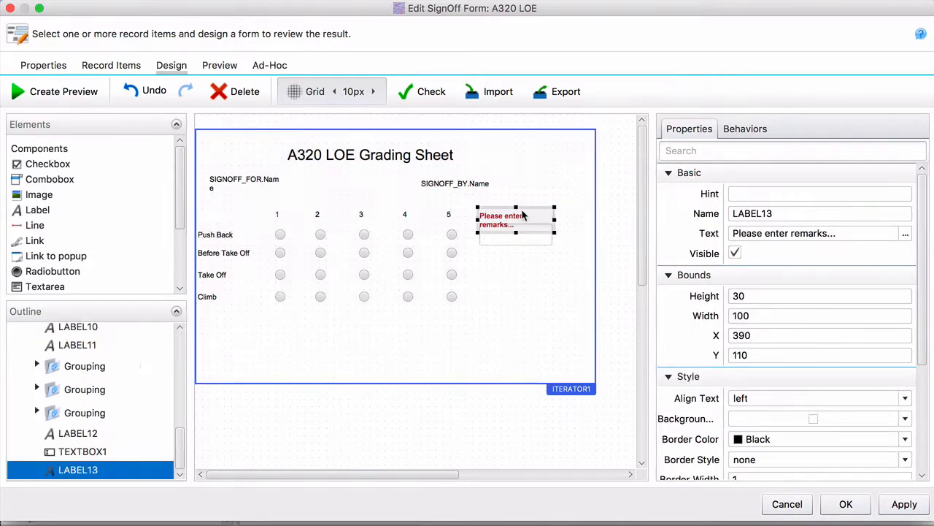
left_click_drag(523, 215, 523, 208)
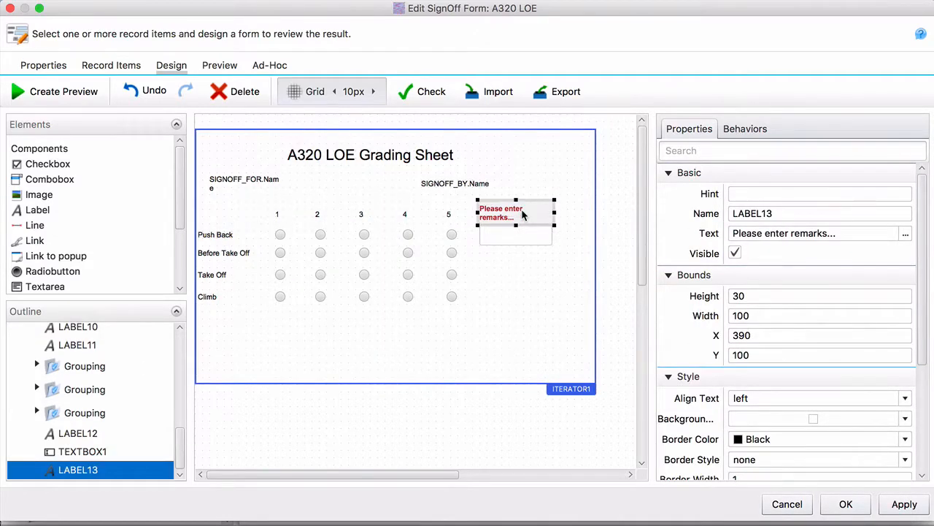
- Make the remarks label invisible by default and add a behavior to Push Back grade 3 that makes LABEL13 visible when selected
left_click(735, 253)
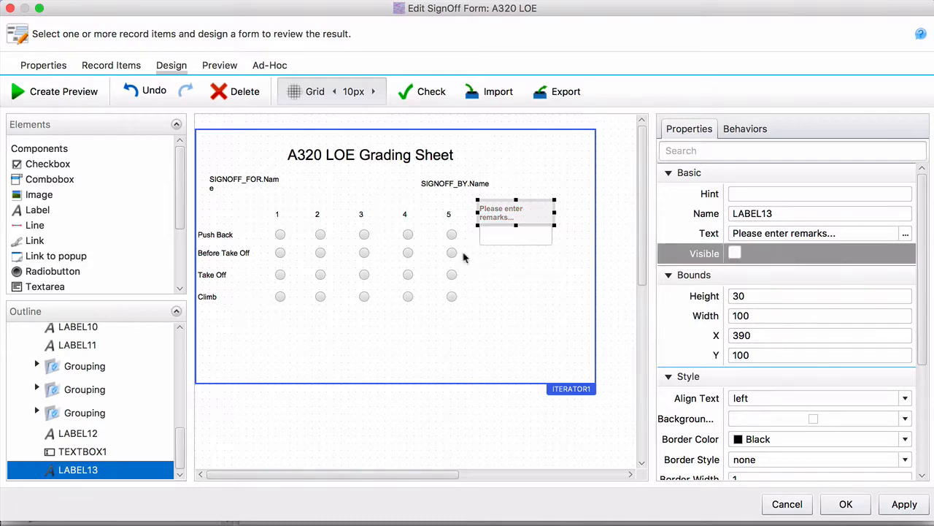
left_click(364, 234)
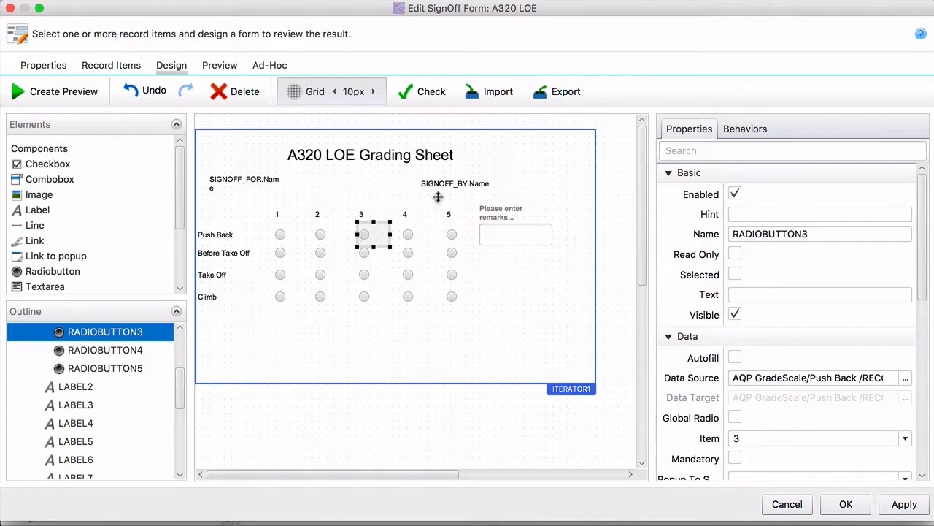
left_click(742, 132)
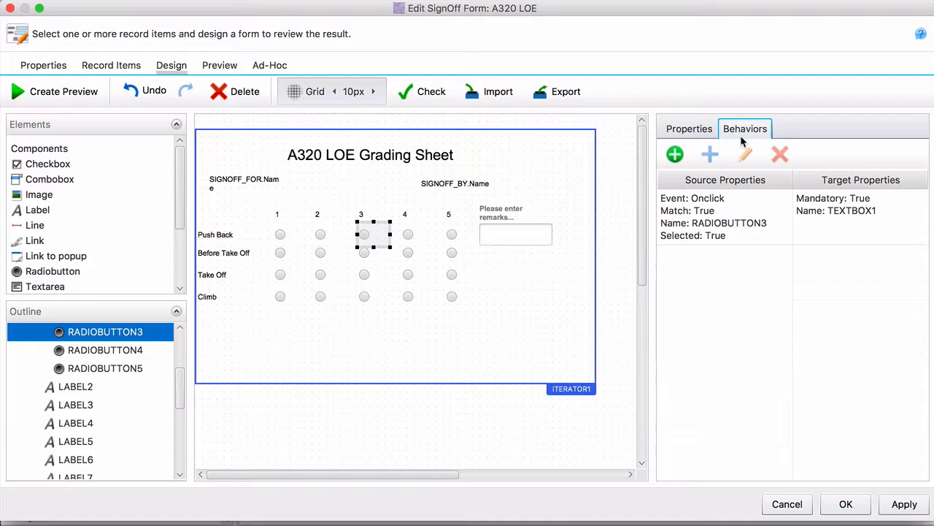
left_click(674, 154)
left_click(182, 105)
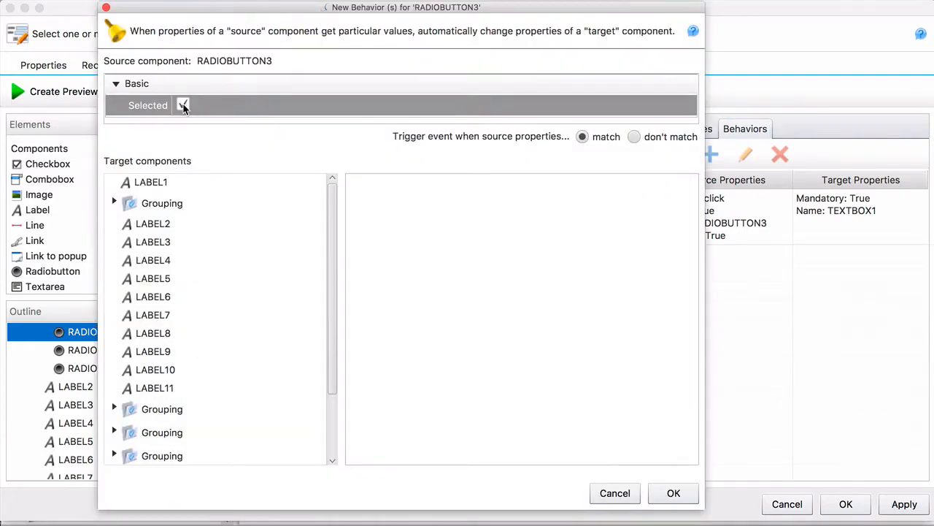
left_click_drag(333, 246, 331, 343)
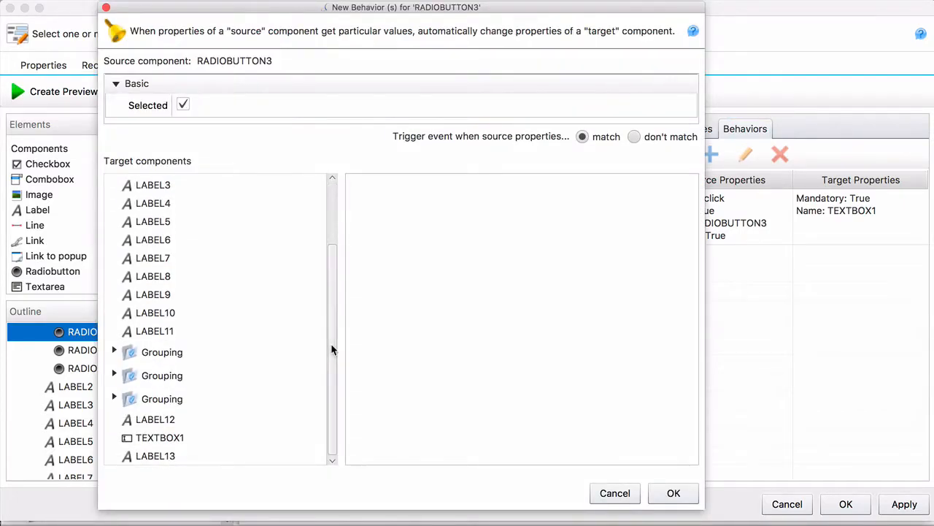
left_click(164, 457)
left_click(425, 225)
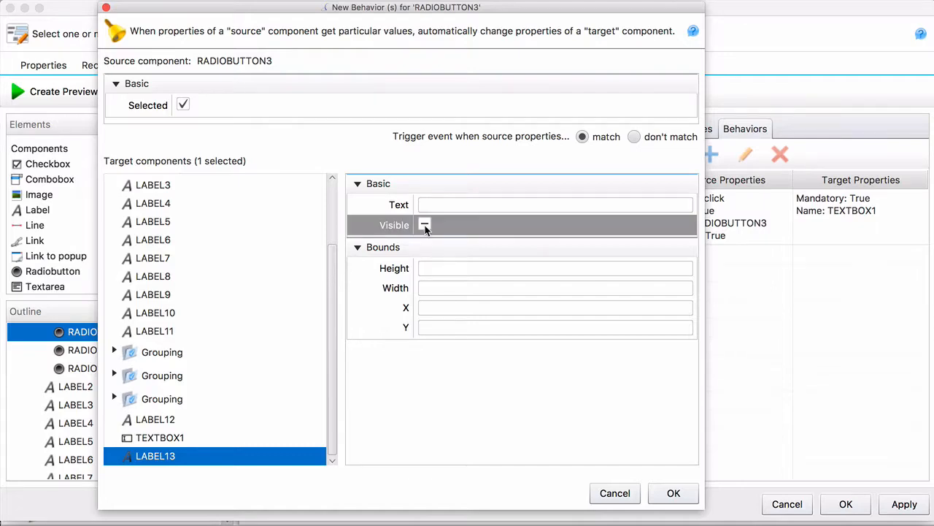
left_click(673, 493)
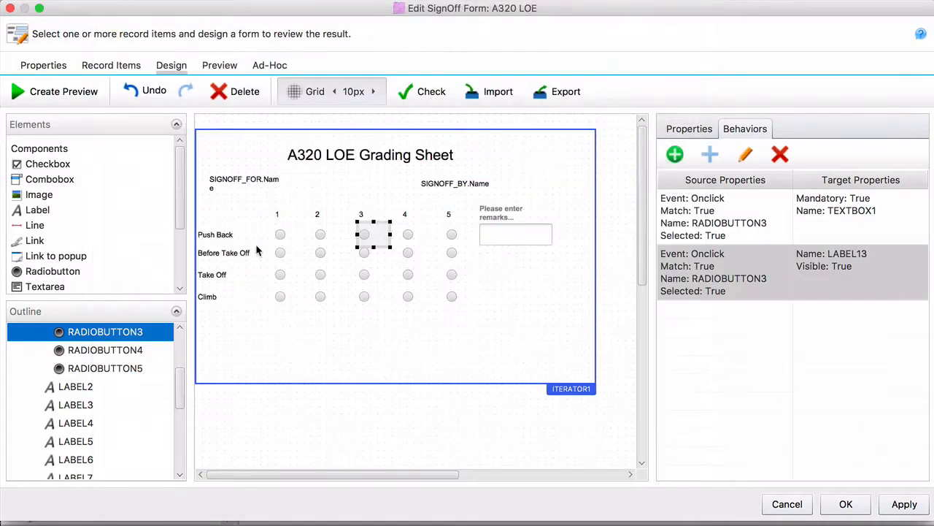
- Add a behavior to the Push Back grade 2 radio button that makes LABEL13 visible when it is selected
left_click(320, 234)
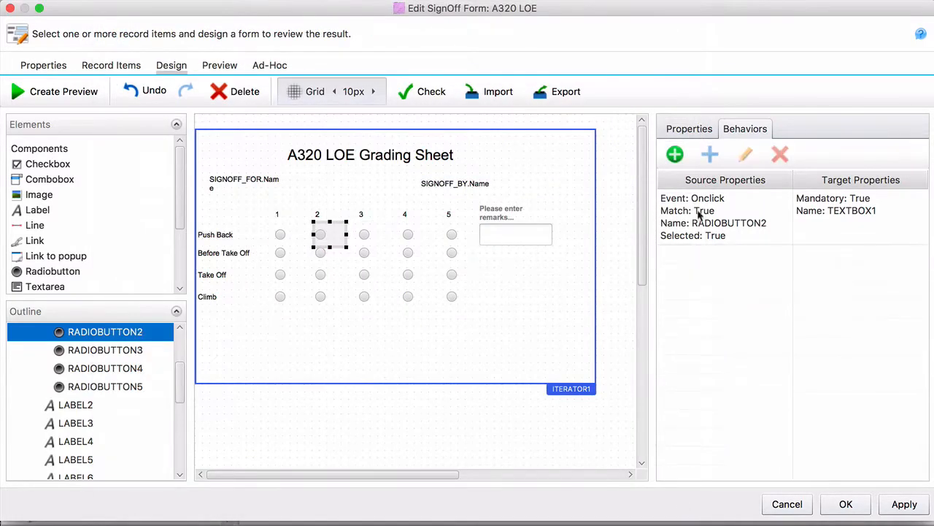
left_click(676, 157)
left_click(192, 106)
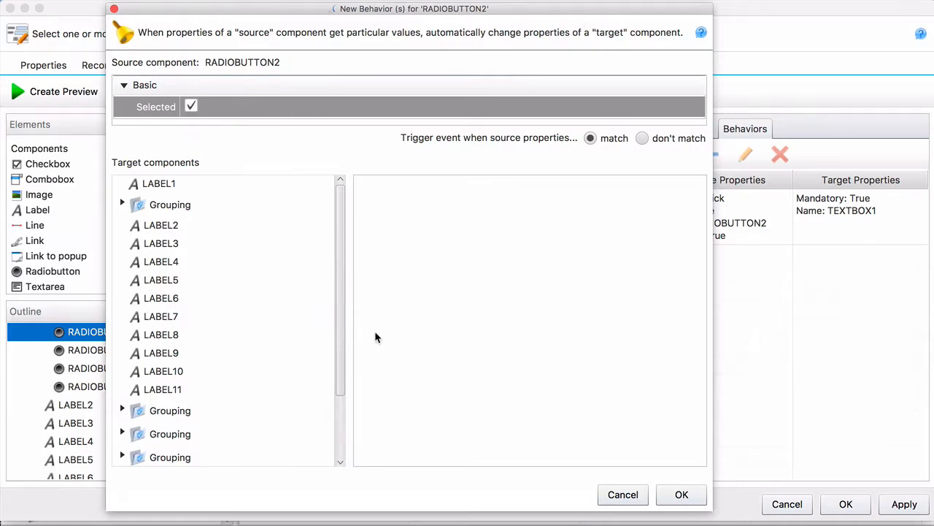
left_click(333, 337)
left_click_drag(338, 351, 338, 434)
left_click(218, 457)
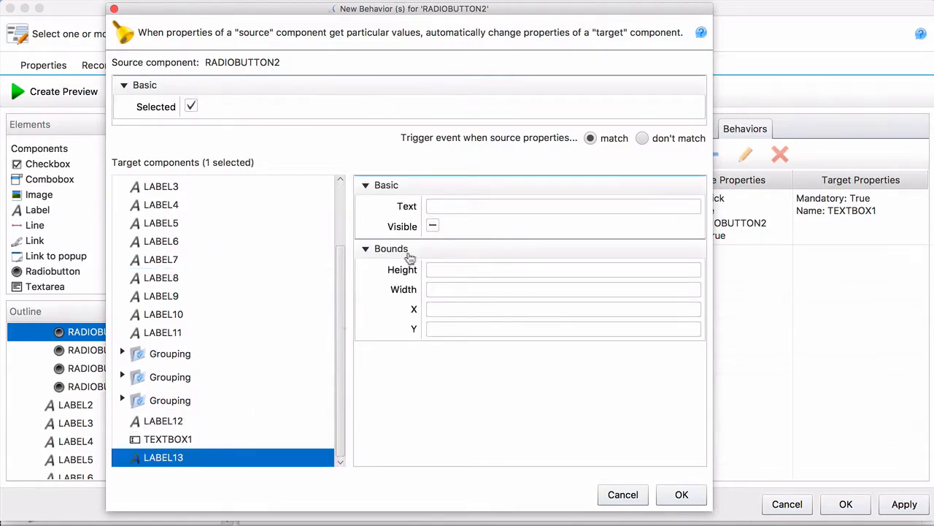
left_click(435, 226)
left_click(681, 494)
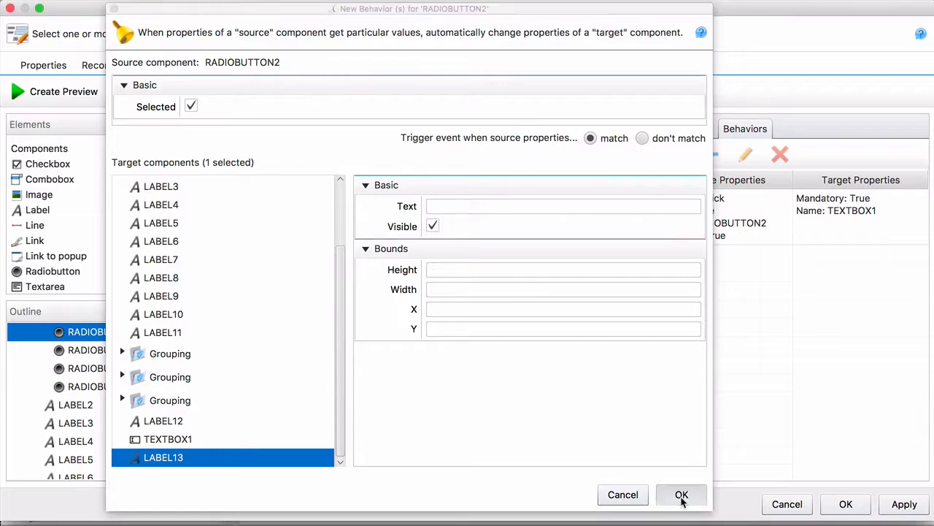
- Add a behavior to the Push Back grade 1 radio button that makes LABEL13 visible when selected, and accept the form changes
left_click(281, 236)
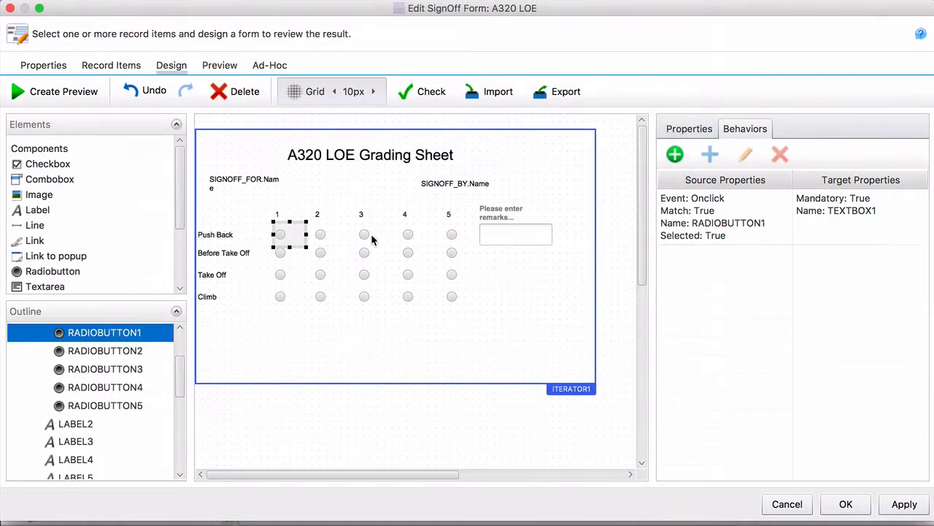
left_click(673, 154)
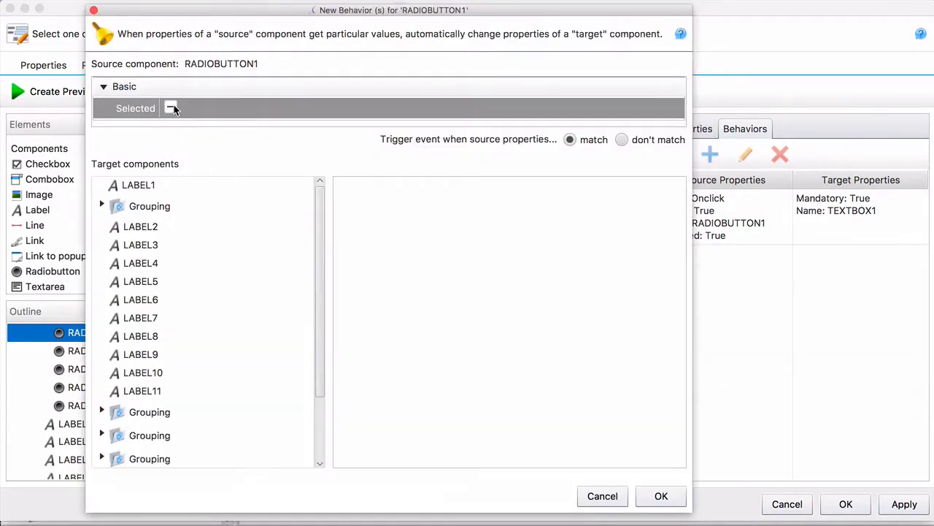
scroll(314, 307, "down", 3)
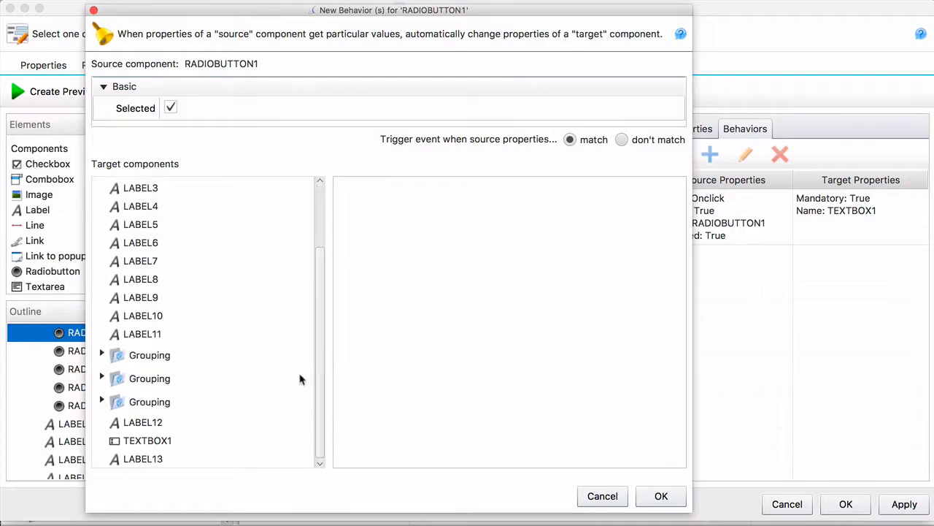
left_click(161, 457)
left_click(414, 229)
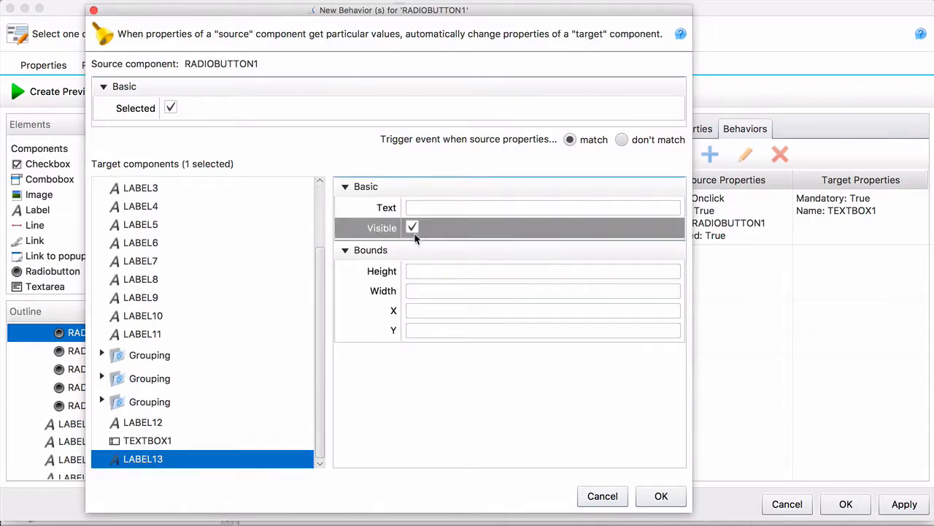
left_click(659, 495)
left_click(511, 335)
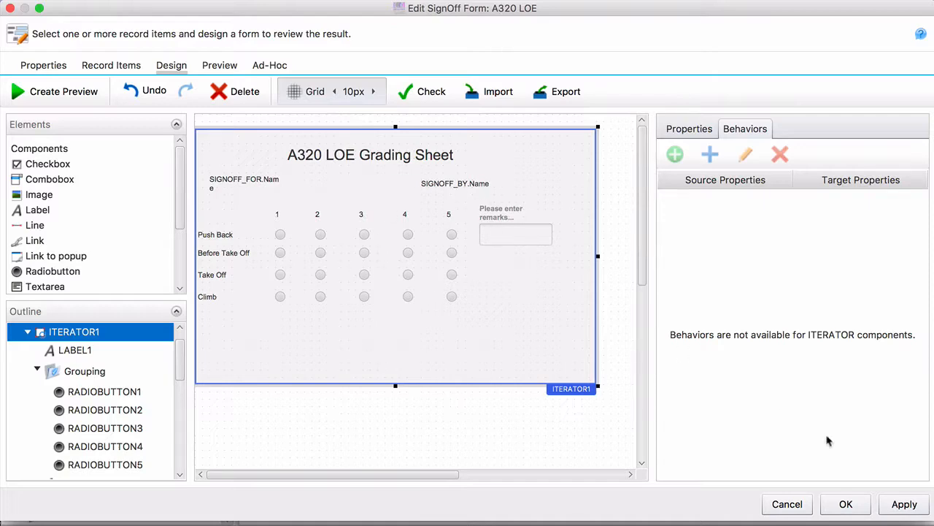
left_click(846, 504)
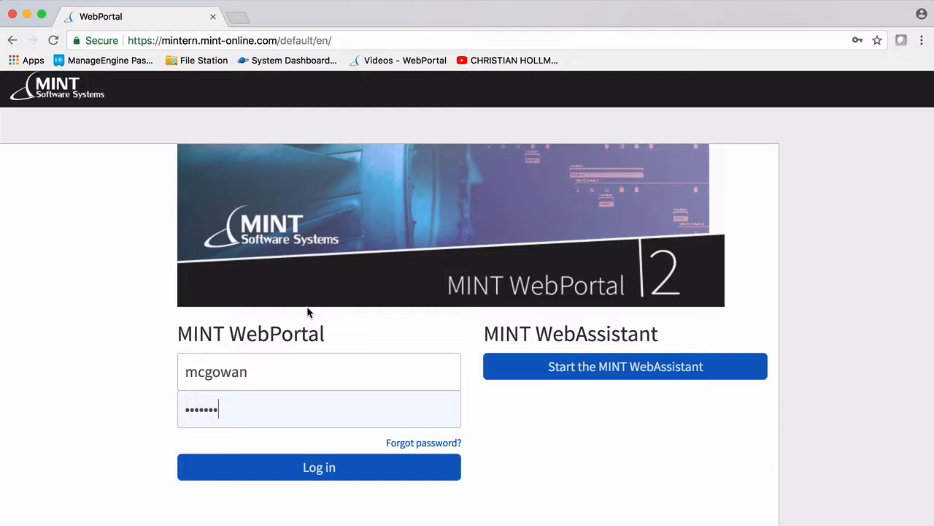
- Switch to the MINT WebPortal in the browser and log in with the prefilled username and the account password
left_click(316, 467)
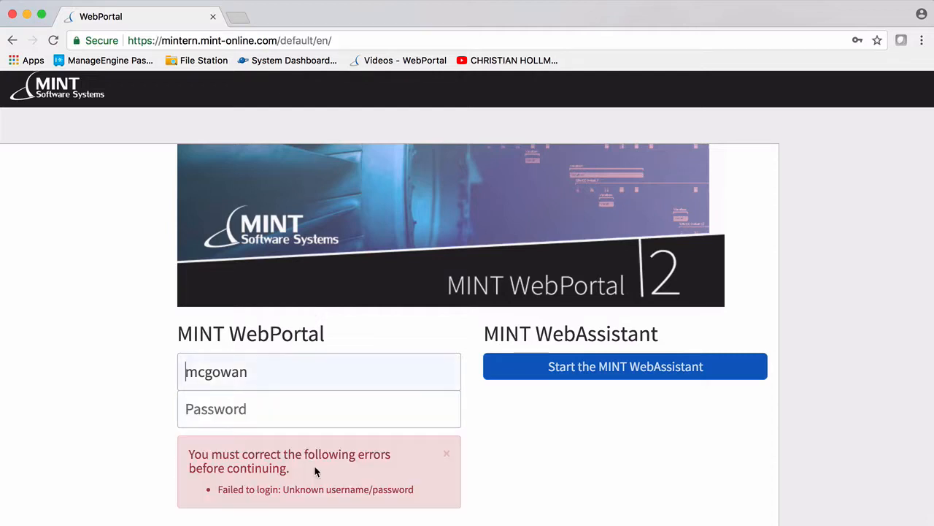
left_click(263, 399)
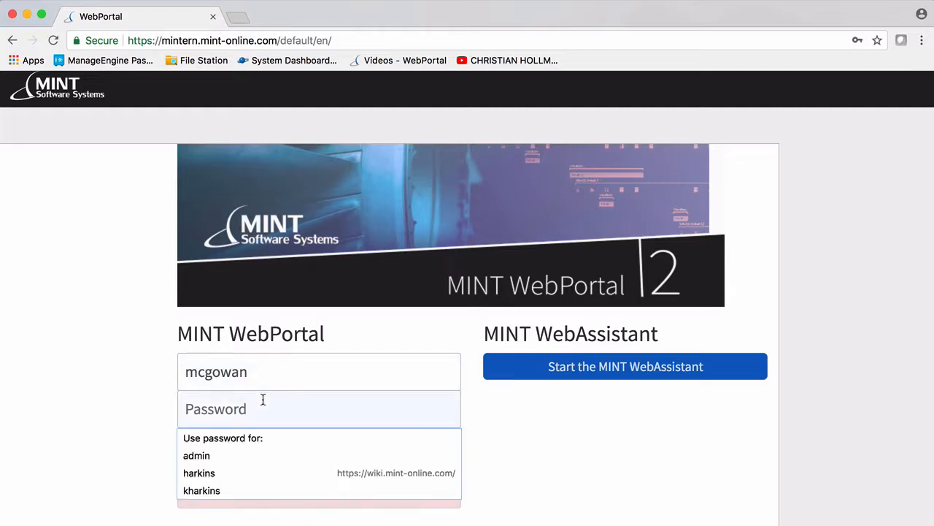
type("••••••")
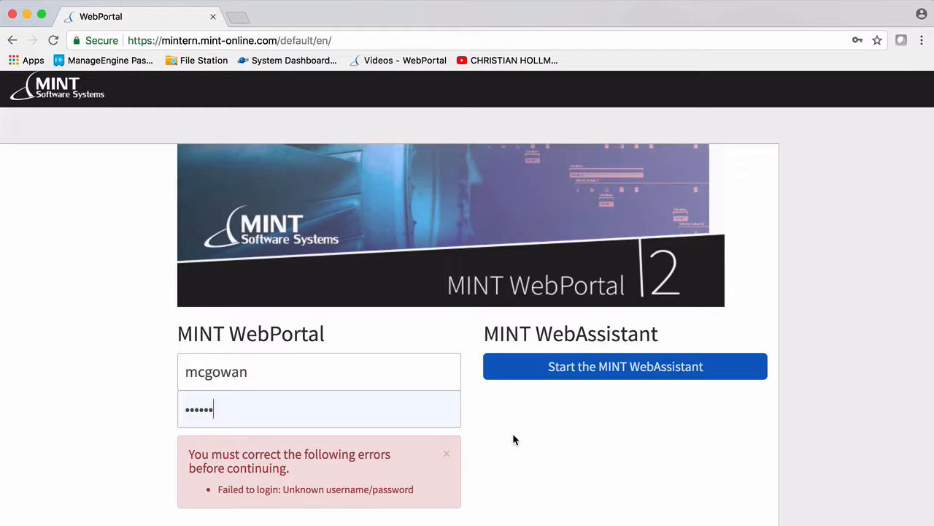
scroll(512, 439, "down", 3)
left_click(381, 474)
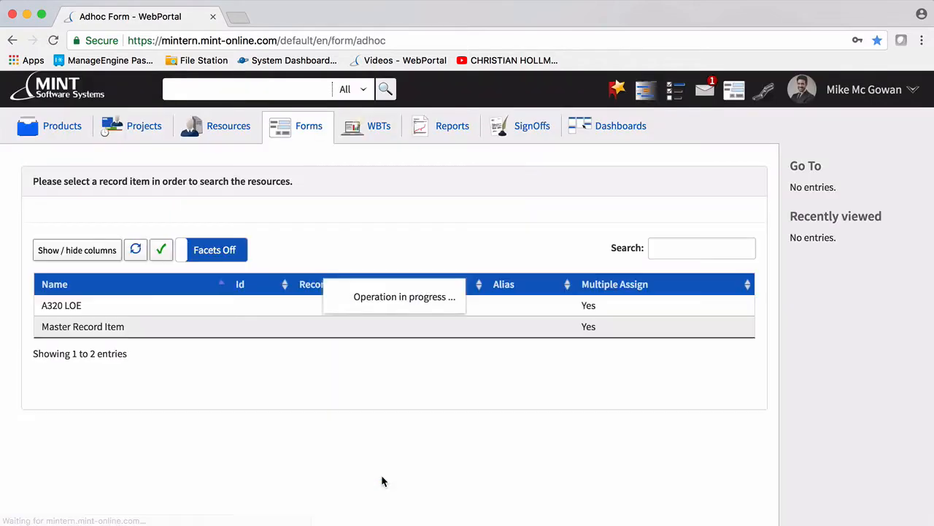
- Choose the A320 LOE record item and open its grading form for the second listed resource
left_click(63, 306)
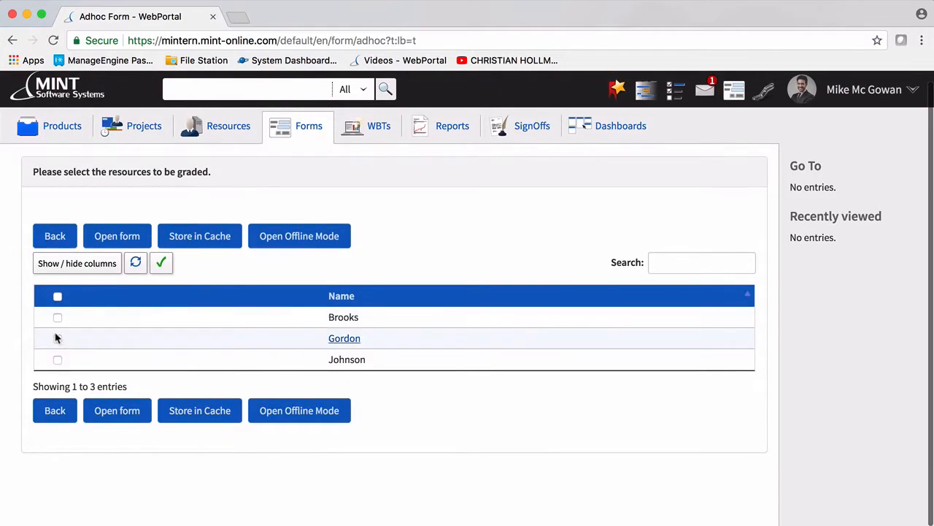
left_click(58, 338)
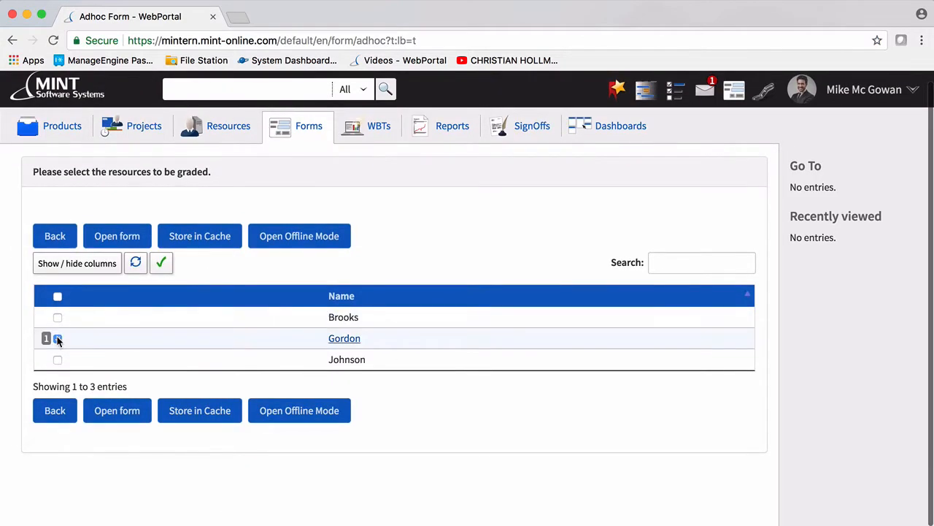
left_click(137, 413)
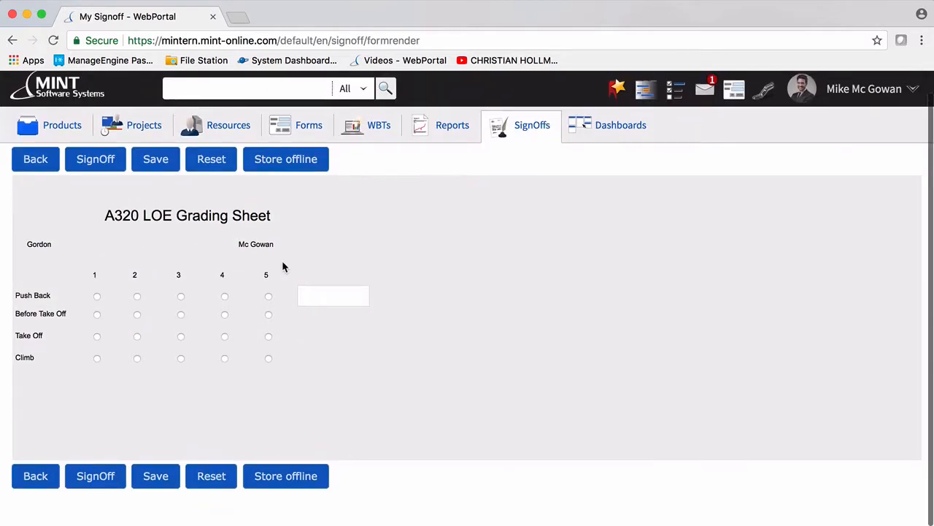
- Grade Push Back as 2 and try to sign off the form with the remarks textbox left empty
left_click(136, 297)
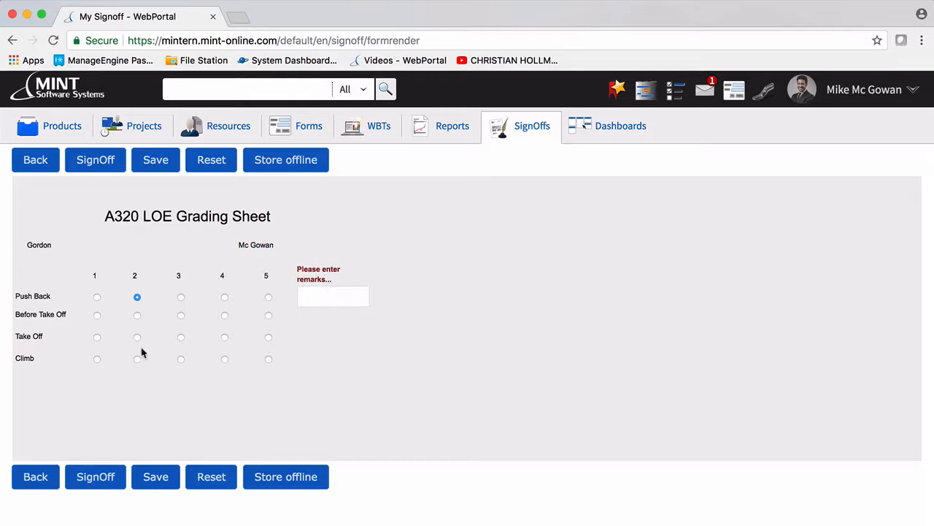
left_click(101, 475)
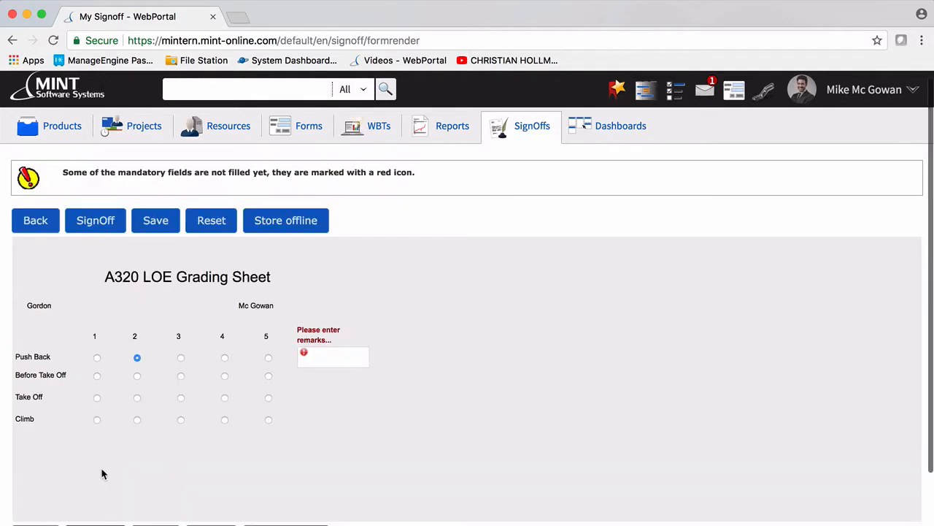